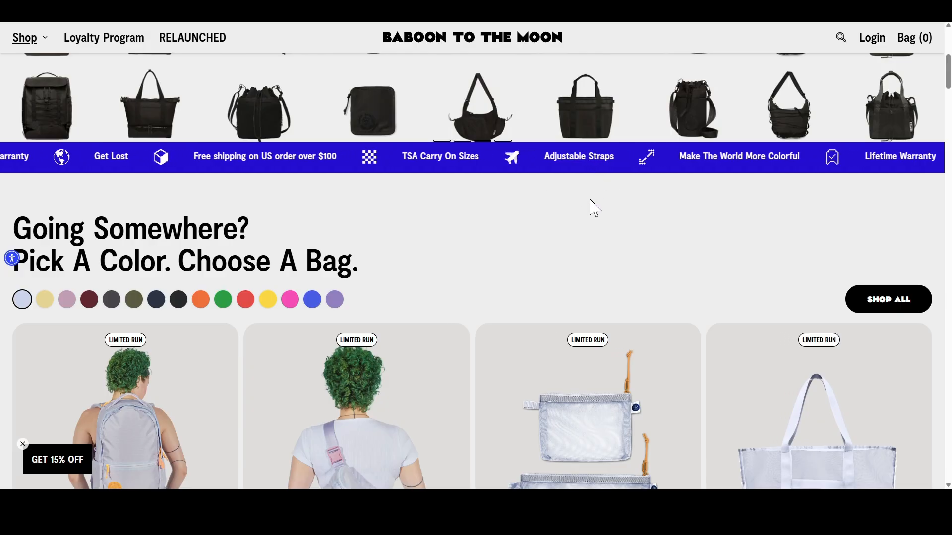
{"action": "scroll", "coordinate": [587, 223], "scroll_direction": "up", "scroll_amount": 2}
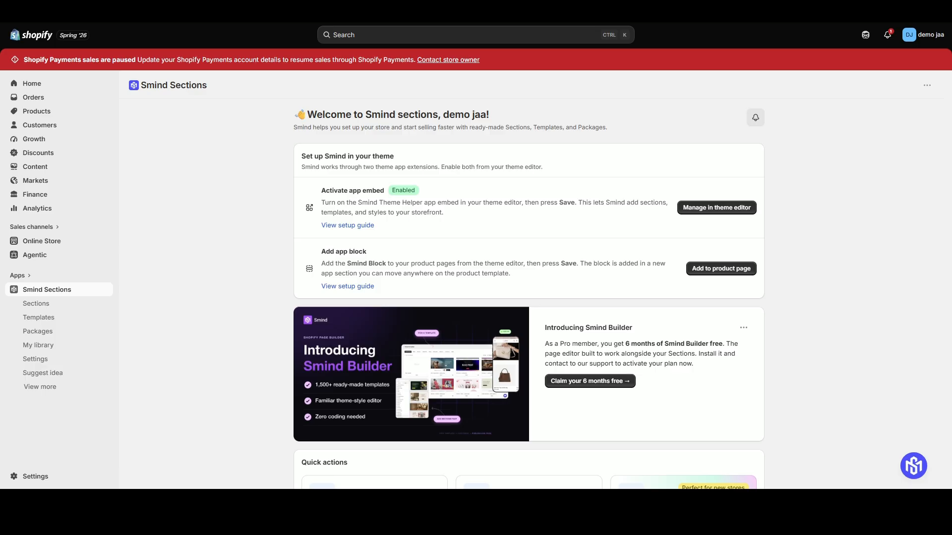
Open the Smind Sections library and filter it by the Scrolling Text type under Promotions
{"action": "left_click", "coordinate": [49, 305]}
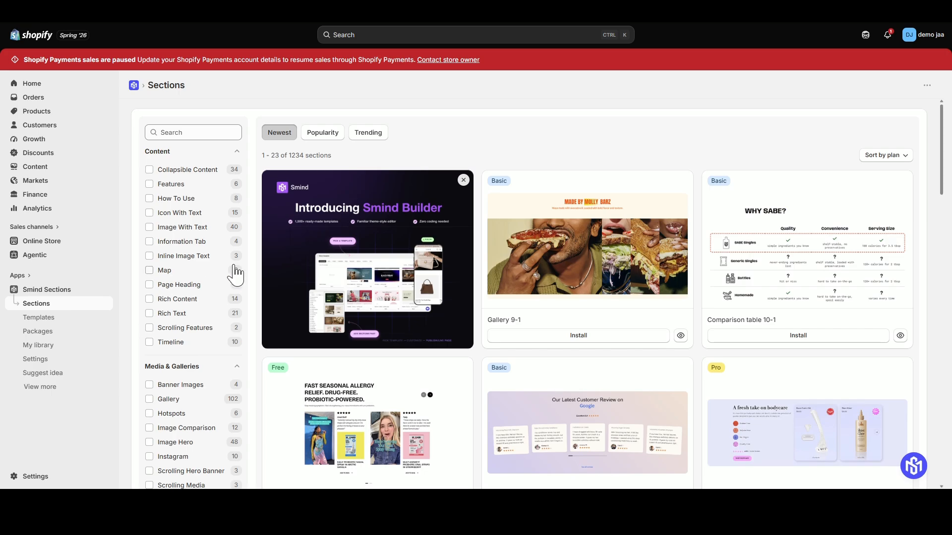
{"action": "scroll", "coordinate": [236, 274], "scroll_direction": "down", "scroll_amount": 6}
{"action": "left_click", "coordinate": [214, 325]}
{"action": "scroll", "coordinate": [211, 317], "scroll_direction": "down", "scroll_amount": 4}
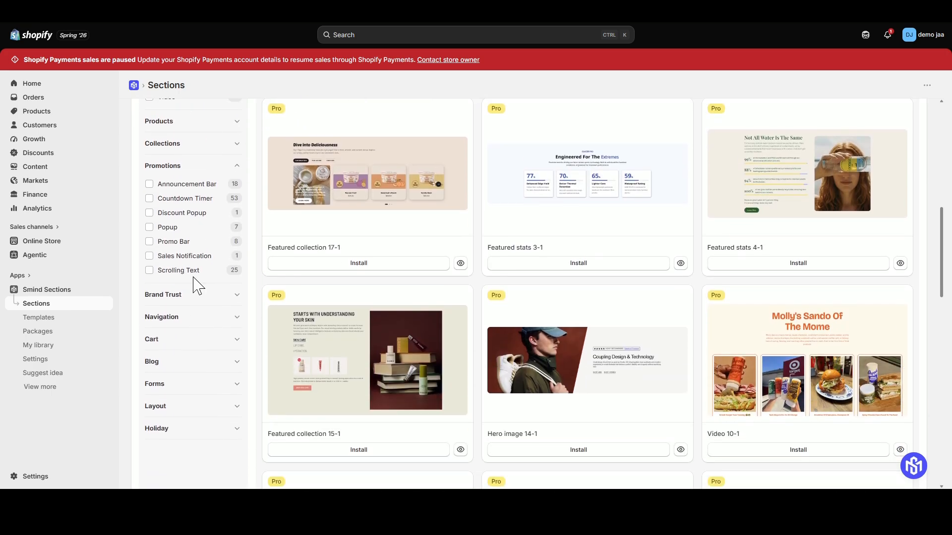
{"action": "left_click", "coordinate": [197, 272]}
Find the Scrolling text 2-1 section among the filtered sections and install it
{"action": "scroll", "coordinate": [704, 272], "scroll_direction": "down", "scroll_amount": 15}
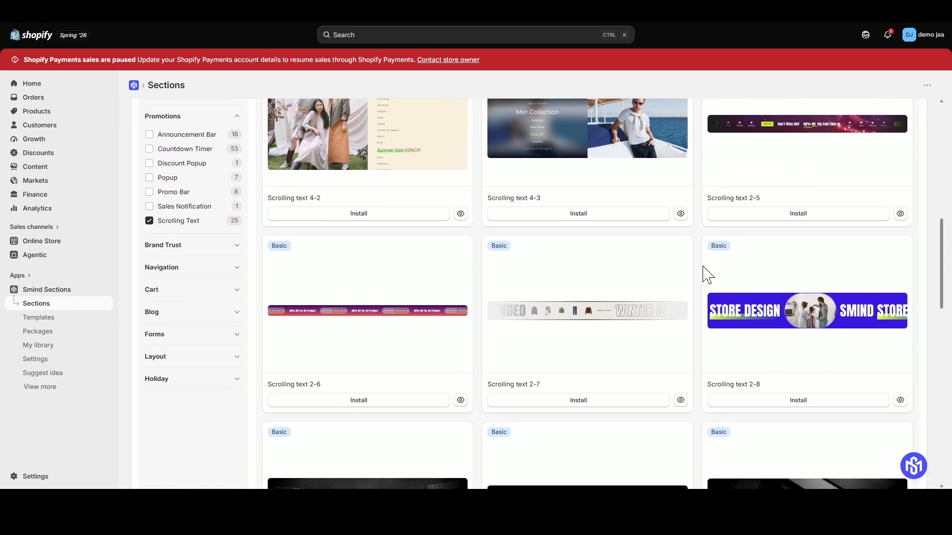
{"action": "scroll", "coordinate": [589, 310], "scroll_direction": "up", "scroll_amount": 1}
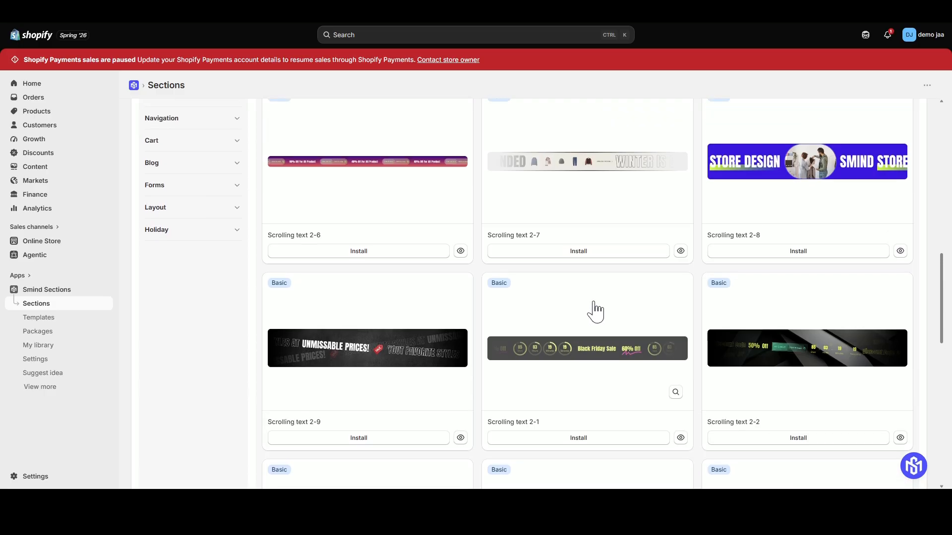
{"action": "left_click", "coordinate": [586, 437]}
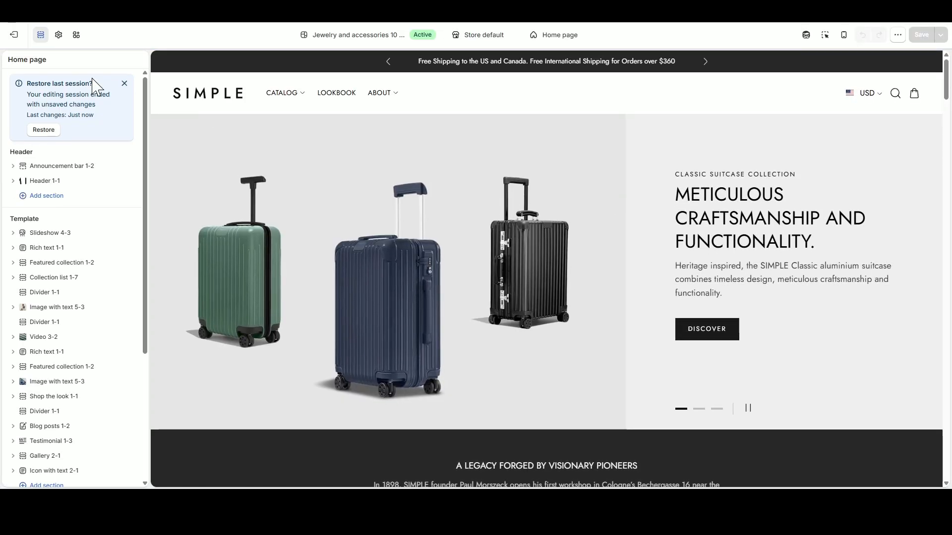
Dismiss the session-restore notice and newsletter popup, and add the Scrolling text 2-1 section between Rich text 1-1 and Featured collection 1-2
{"action": "left_click", "coordinate": [124, 84]}
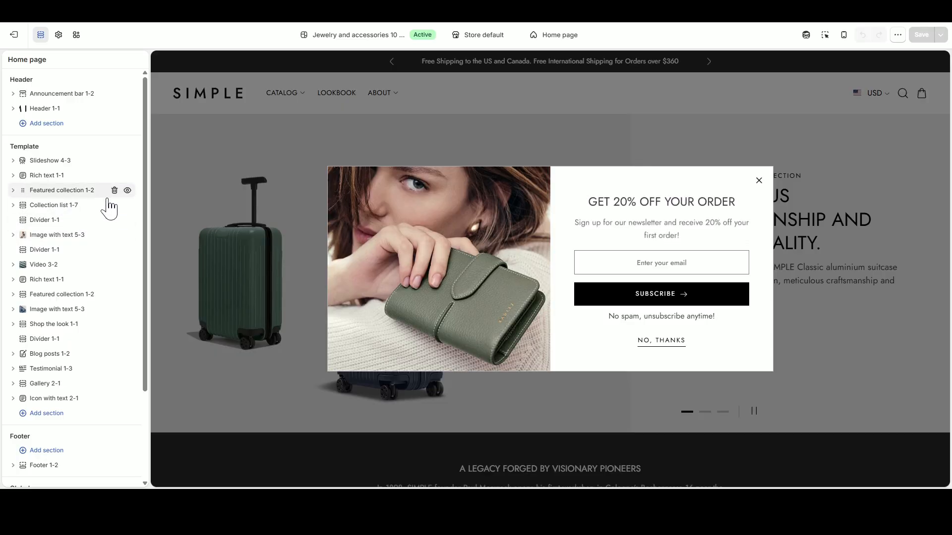
{"action": "left_click", "coordinate": [757, 180]}
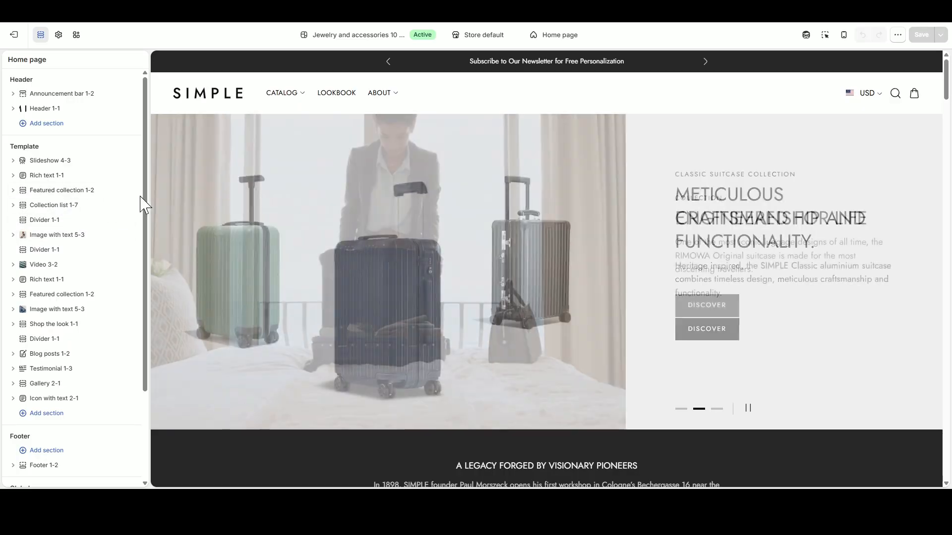
{"action": "scroll", "coordinate": [495, 297], "scroll_direction": "down", "scroll_amount": 7}
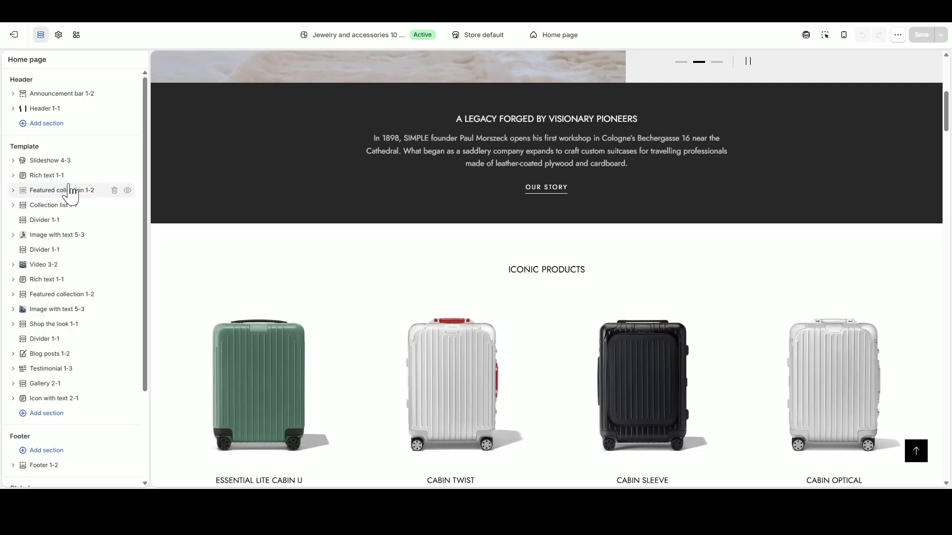
{"action": "left_click", "coordinate": [71, 183]}
{"action": "type", "text": "Scro"}
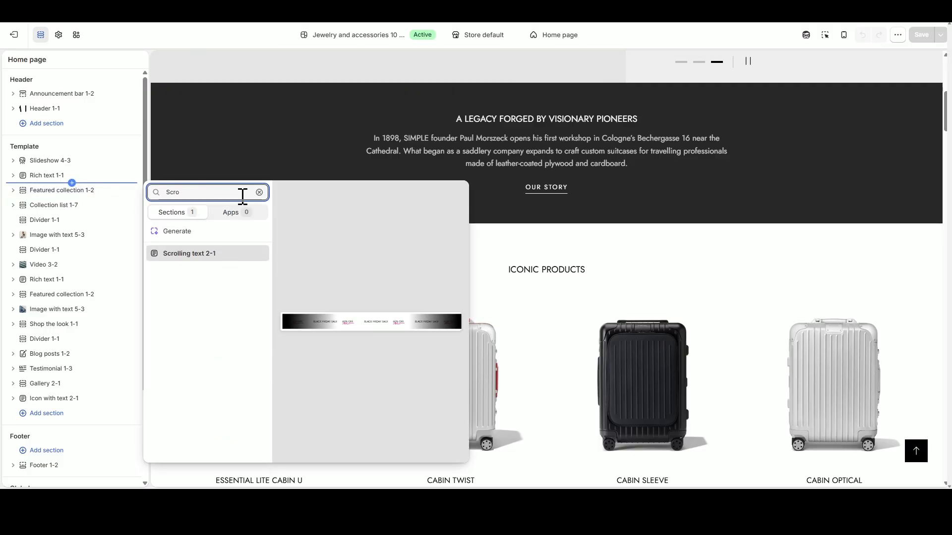
{"action": "left_click", "coordinate": [221, 253]}
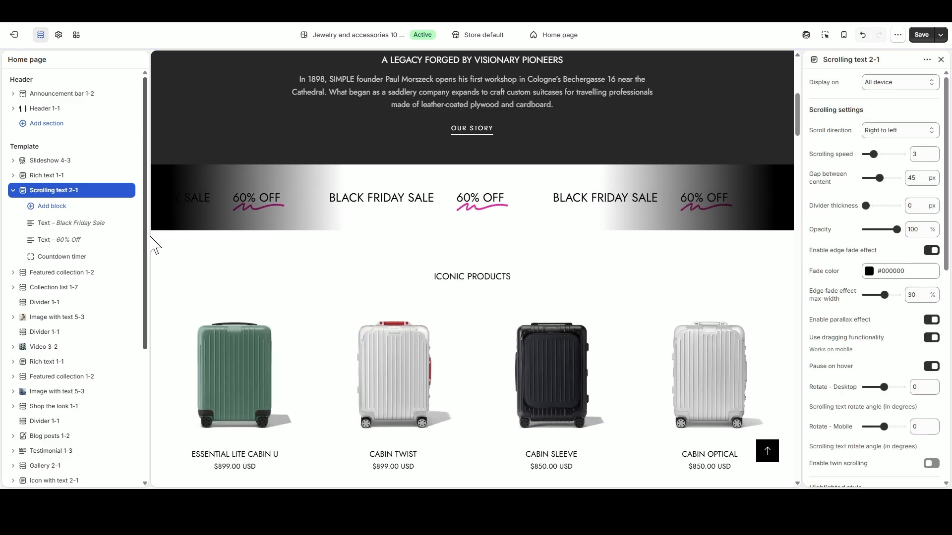
Remove the two default text blocks and the countdown timer block from the Scrolling text 2-1 section
{"action": "left_click", "coordinate": [115, 224]}
{"action": "left_click", "coordinate": [115, 224]}
{"action": "left_click", "coordinate": [115, 224]}
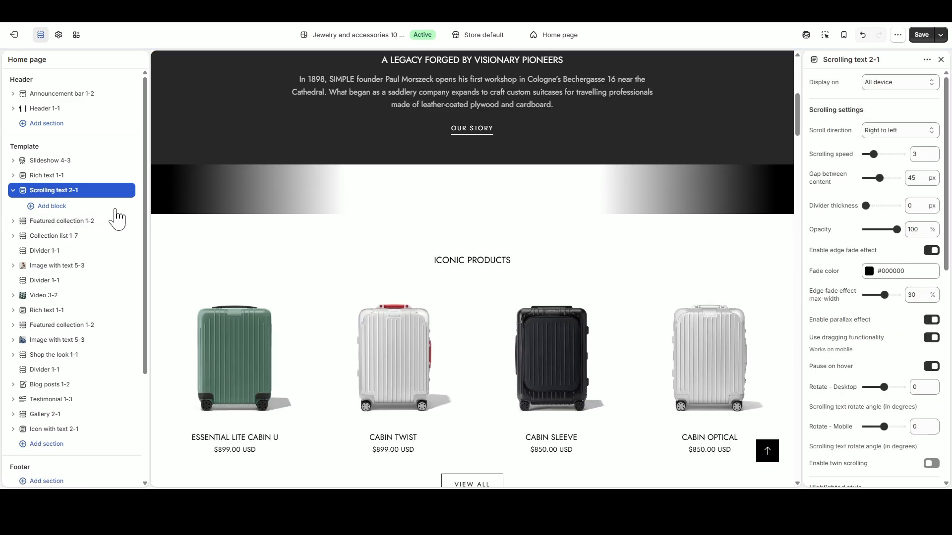
Add Image, Text and Color blocks to the Scrolling text 2-1 section and arrange them in that order
{"action": "left_click", "coordinate": [63, 207]}
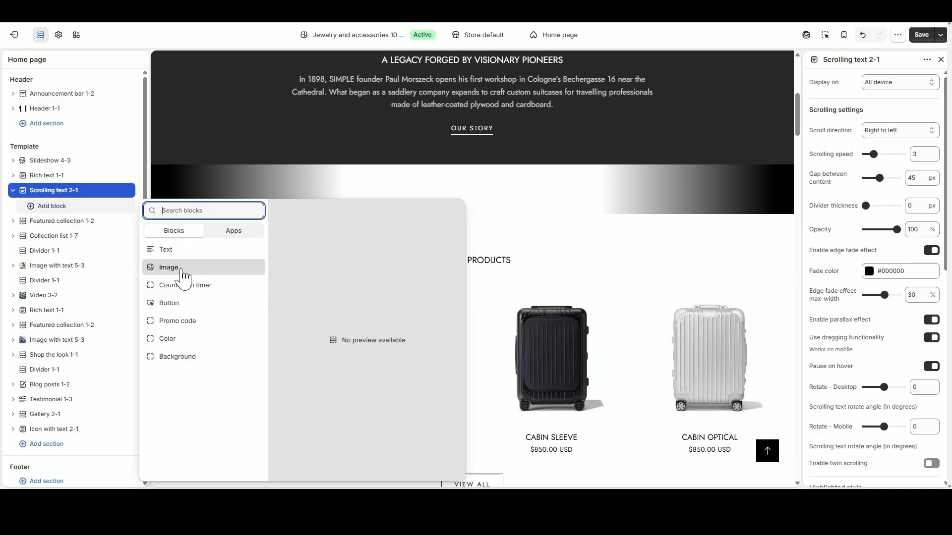
{"action": "left_click", "coordinate": [183, 270]}
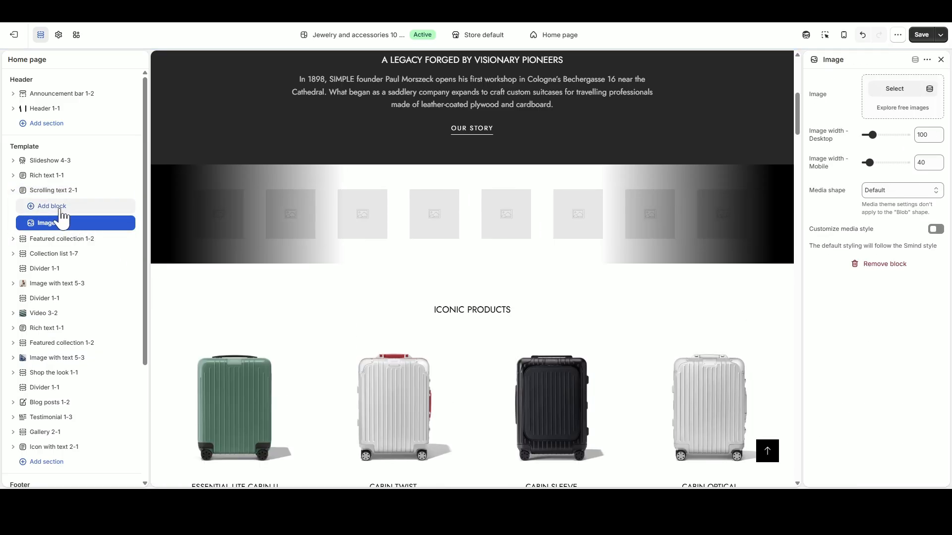
{"action": "left_click", "coordinate": [57, 208]}
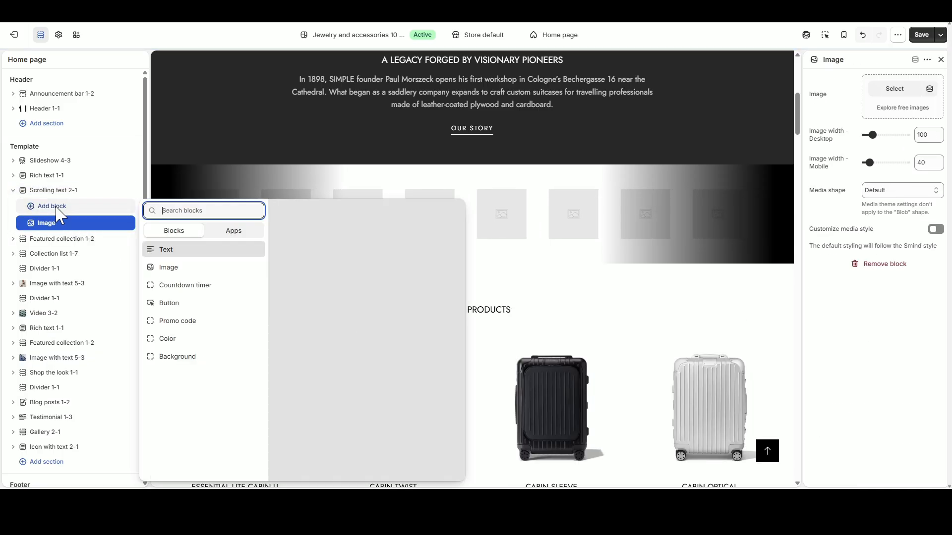
{"action": "left_click", "coordinate": [167, 253]}
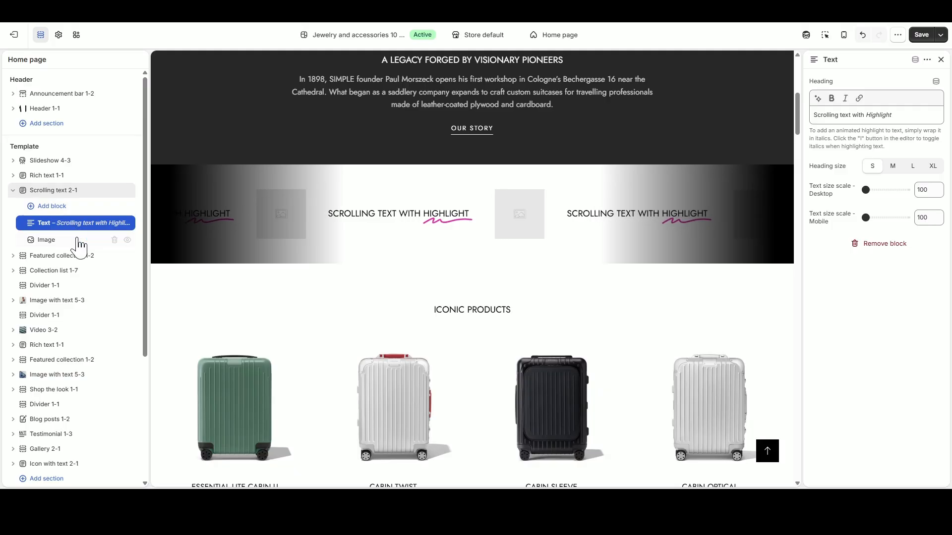
{"action": "left_click", "coordinate": [51, 206]}
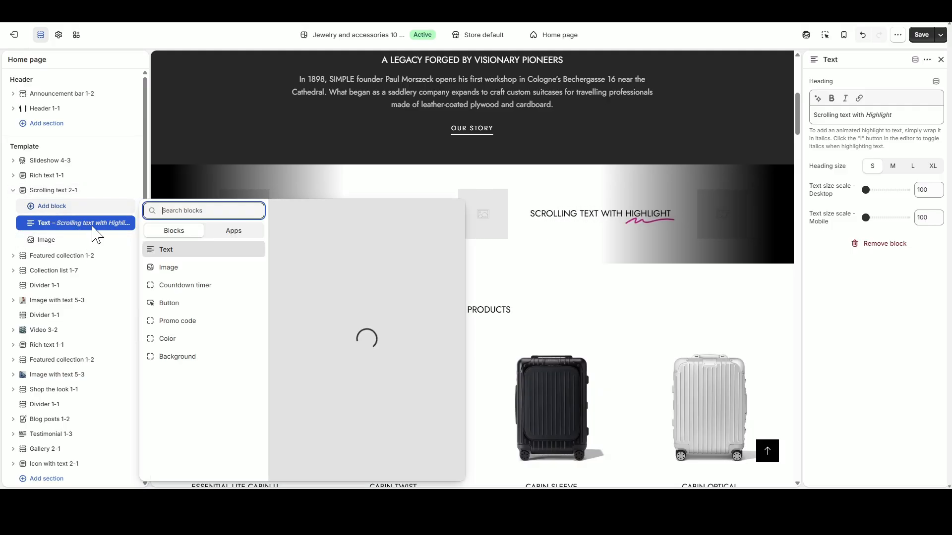
{"action": "left_click", "coordinate": [168, 339]}
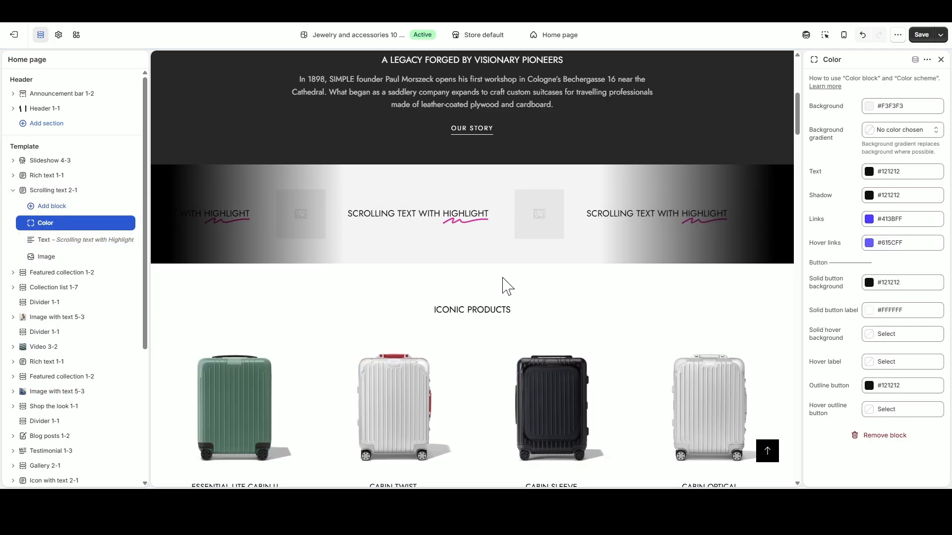
{"action": "mouse_move", "coordinate": [32, 223]}
{"action": "left_mouse_down"}
{"action": "mouse_move", "coordinate": [36, 251]}
{"action": "mouse_move", "coordinate": [36, 221]}
{"action": "left_mouse_up"}
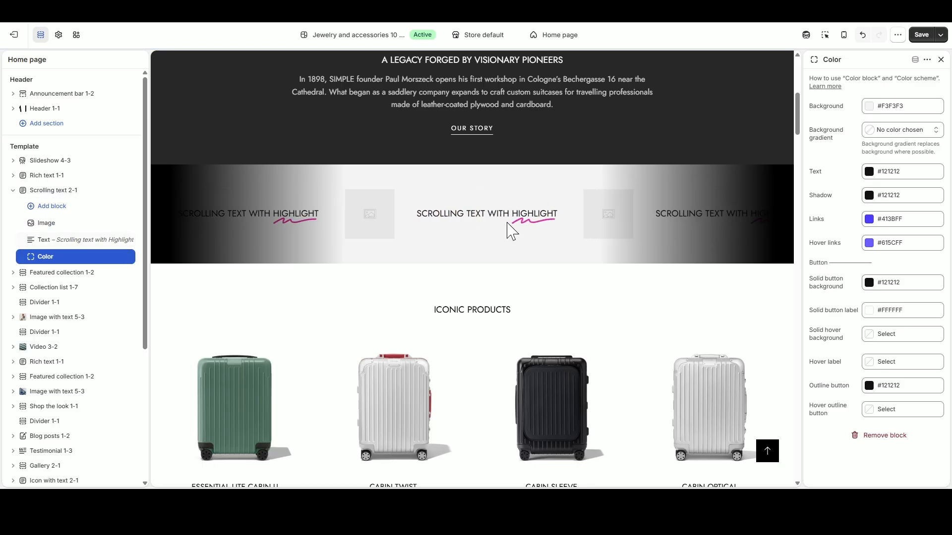
Set the Color block's background to #0004FF and its text color to #FFFFFF
{"action": "left_click", "coordinate": [869, 106]}
{"action": "left_click", "coordinate": [902, 229]}
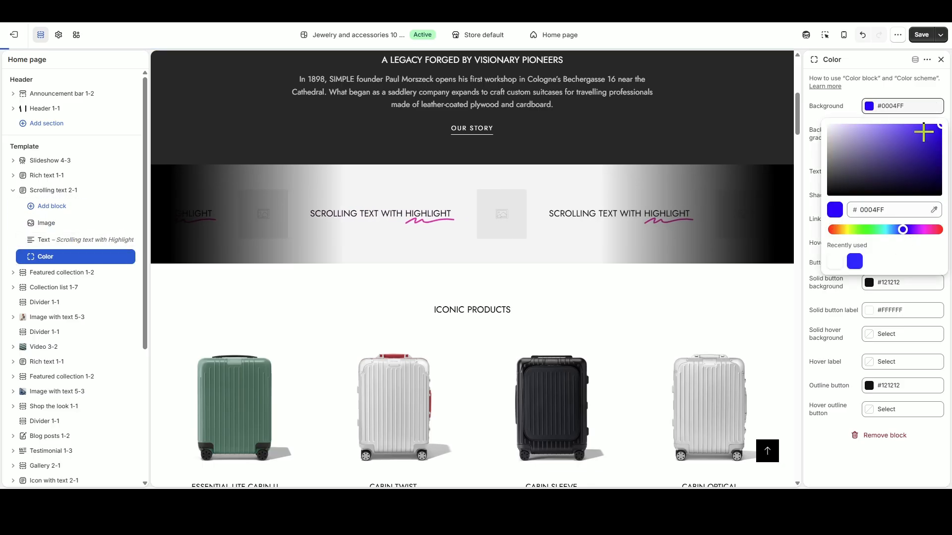
{"action": "left_click", "coordinate": [824, 114]}
{"action": "left_click", "coordinate": [875, 175]}
{"action": "left_click_drag", "start_coordinate": [842, 206], "coordinate": [810, 185]}
{"action": "left_click", "coordinate": [839, 161]}
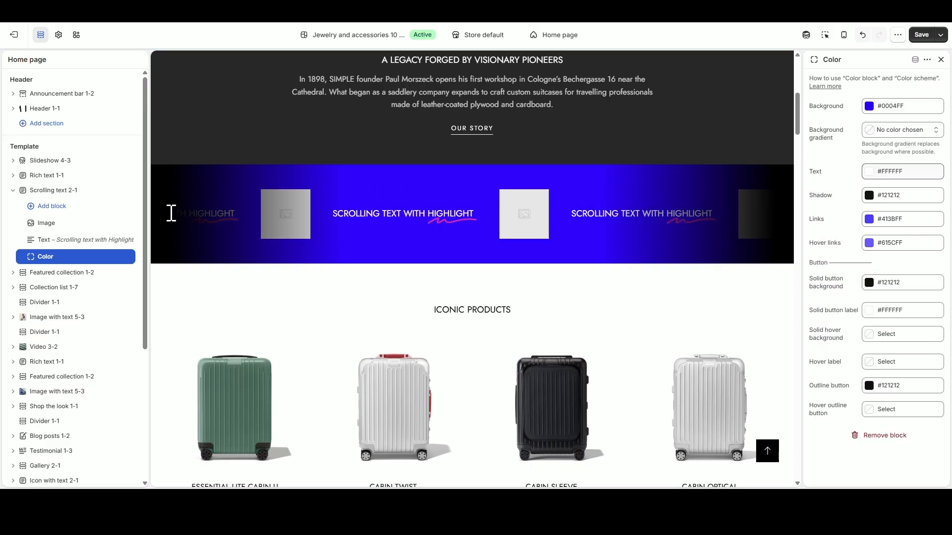
Assign the adjustable-icon-w SVG file to the scrolling section's Image block
{"action": "left_click", "coordinate": [75, 224]}
{"action": "left_click", "coordinate": [894, 89]}
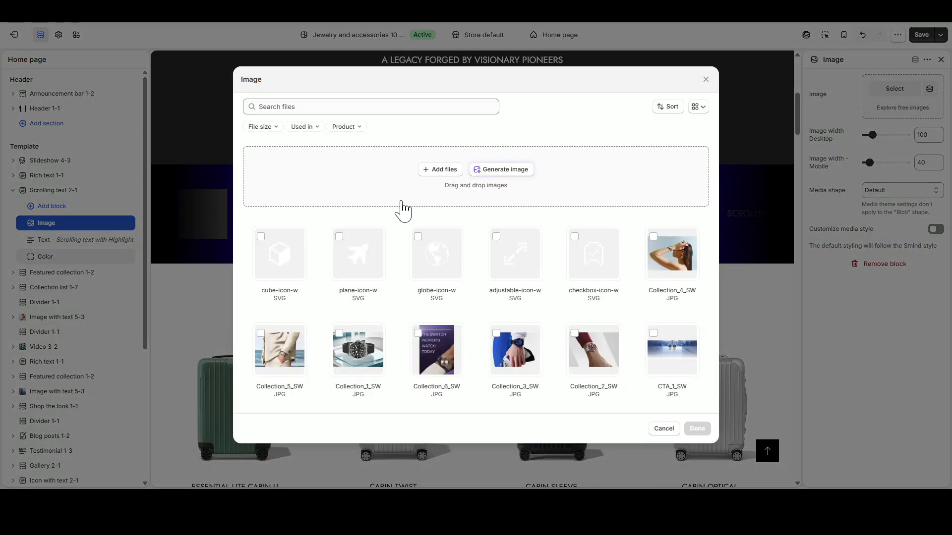
{"action": "left_click", "coordinate": [508, 255]}
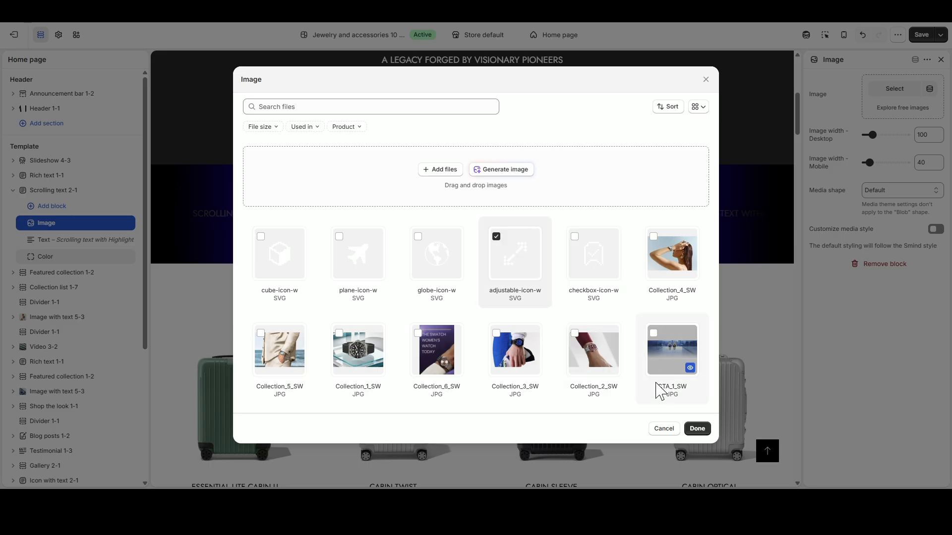
{"action": "left_click", "coordinate": [699, 430]}
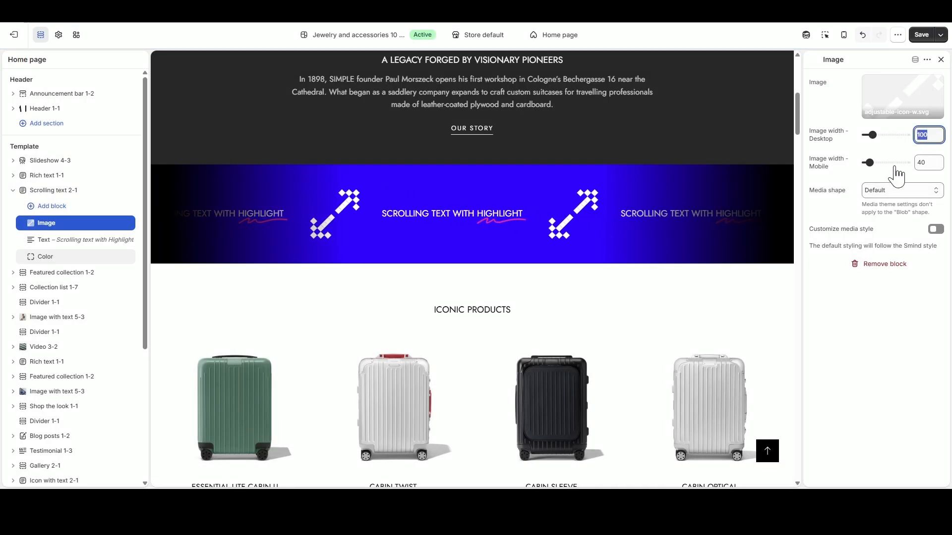
Set the image width to 30 on desktop and 20 on mobile, and customize its media style with thickness and thickness opacity 0
{"action": "type", "text": "30"}
{"action": "left_click", "coordinate": [906, 315]}
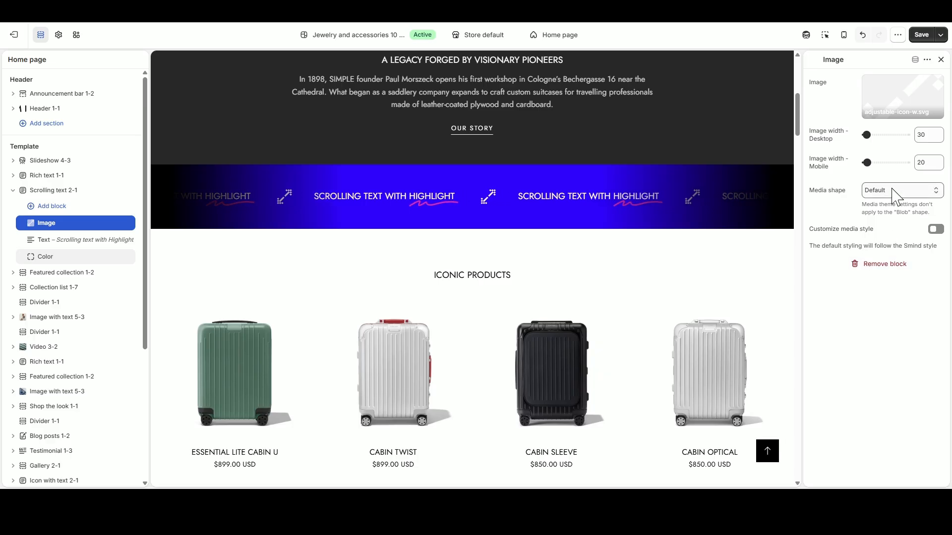
{"action": "left_click", "coordinate": [935, 230]}
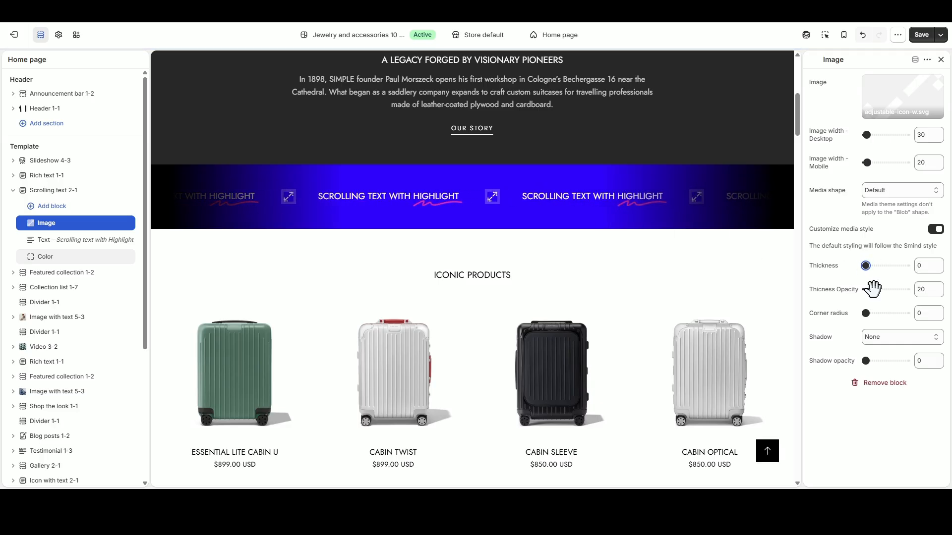
{"action": "left_click_drag", "start_coordinate": [872, 289], "coordinate": [851, 307]}
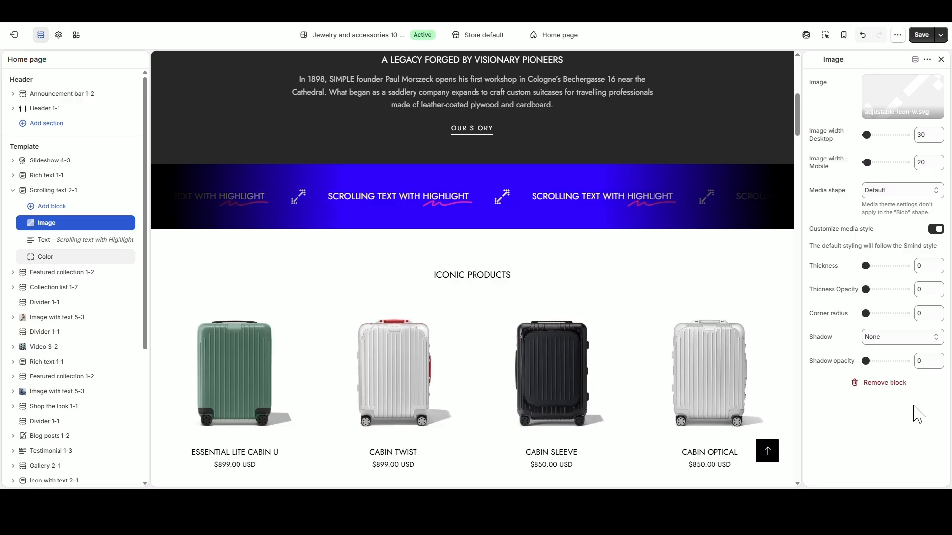
Replace the Text block's heading with "Adjustable Straps" copied from the Baboon to the Moon banner, and move the block above the Image block
{"action": "left_click", "coordinate": [68, 241]}
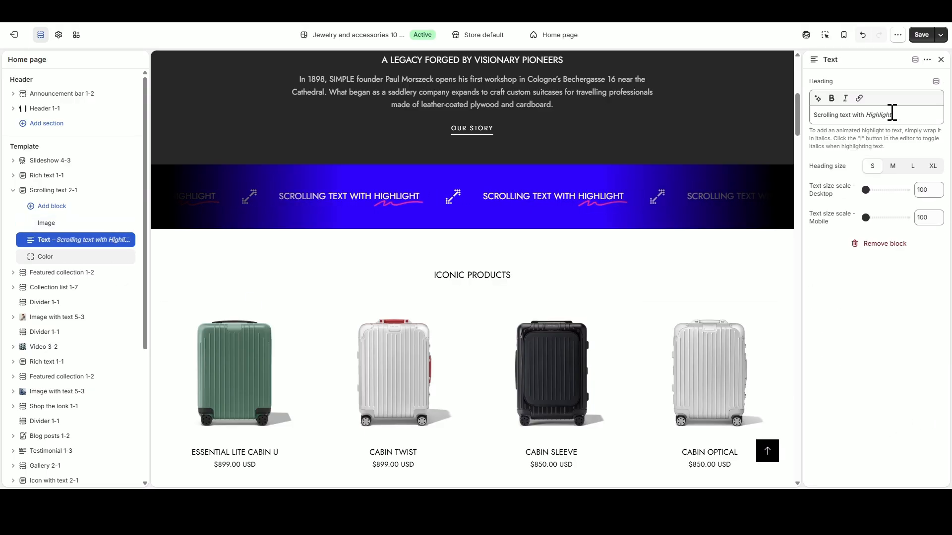
{"action": "left_click_drag", "start_coordinate": [892, 115], "coordinate": [827, 115]}
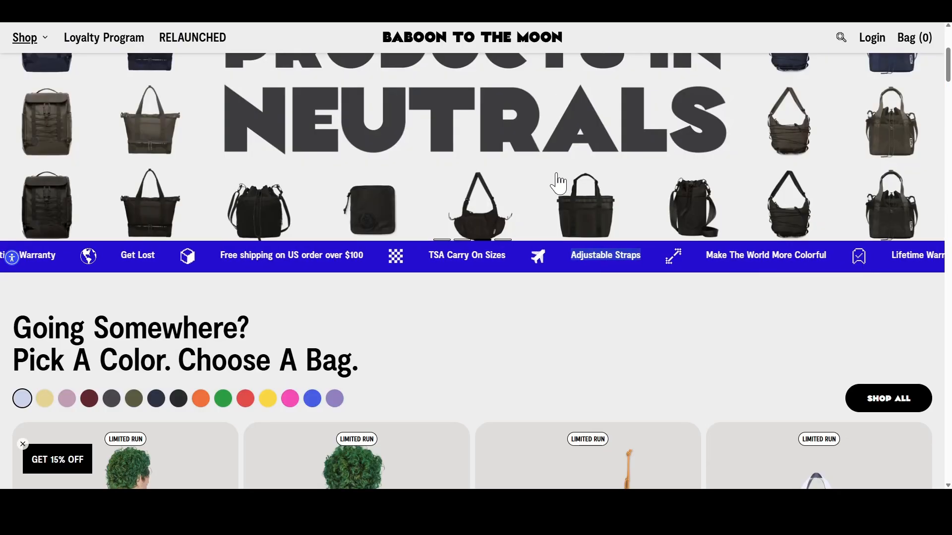
{"action": "left_click_drag", "start_coordinate": [548, 255], "coordinate": [631, 260]}
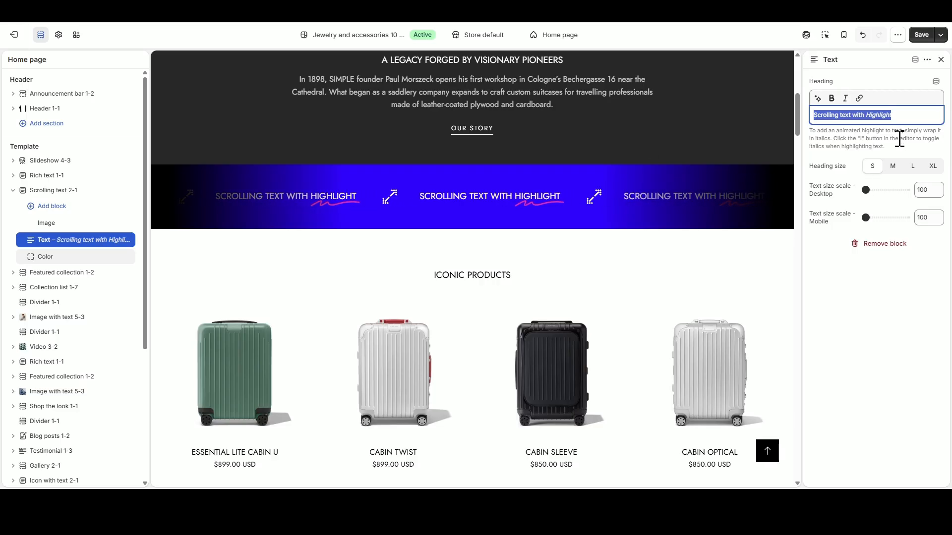
{"action": "type", "text": "Adjustable Straps"}
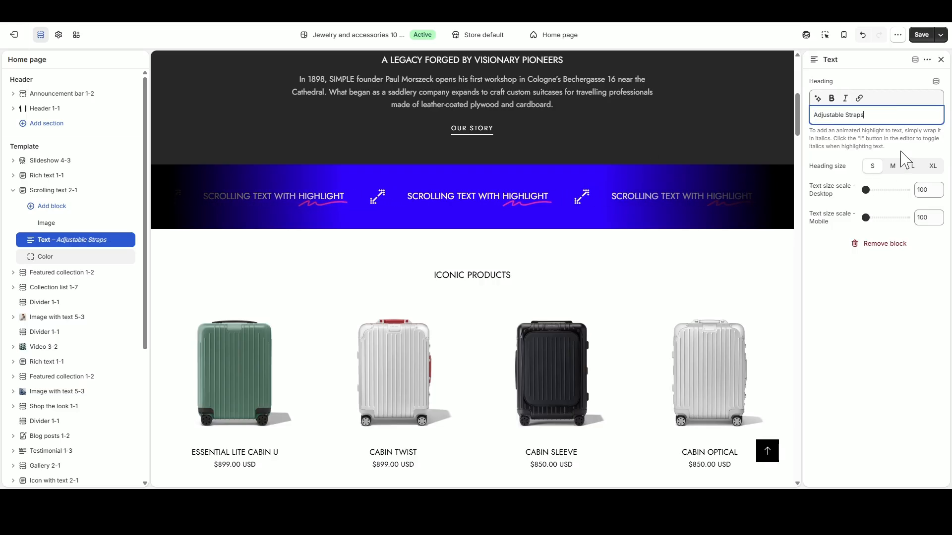
{"action": "left_click", "coordinate": [888, 288]}
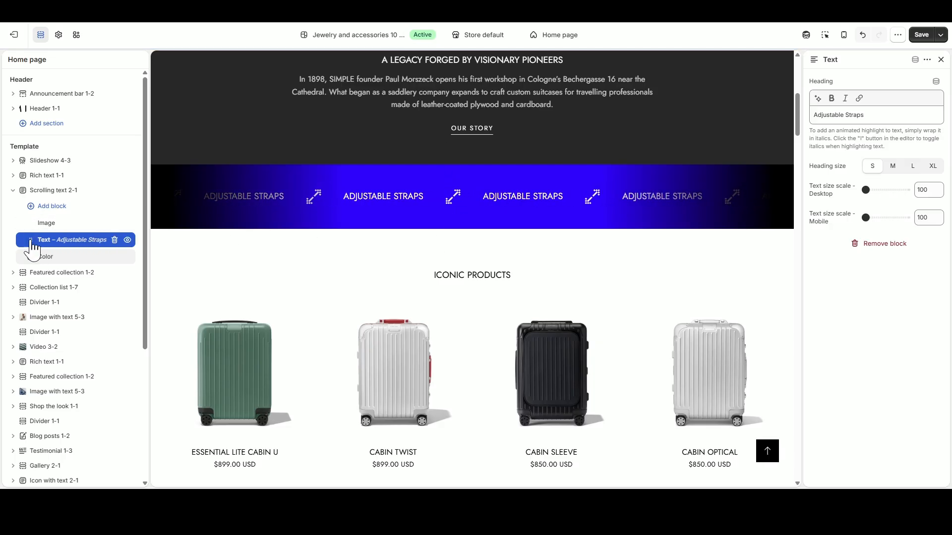
{"action": "left_click_drag", "start_coordinate": [30, 242], "coordinate": [32, 220]}
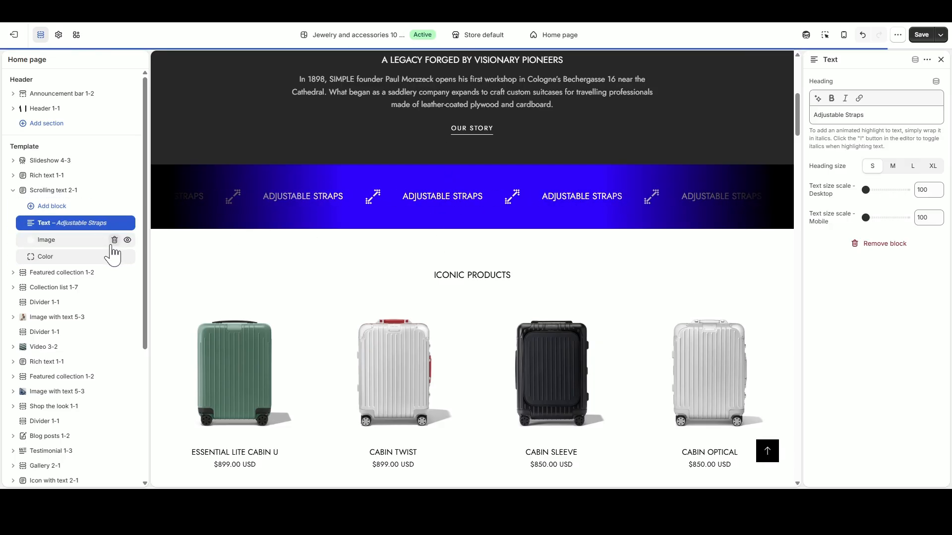
{"action": "left_click_drag", "start_coordinate": [104, 248], "coordinate": [79, 250]}
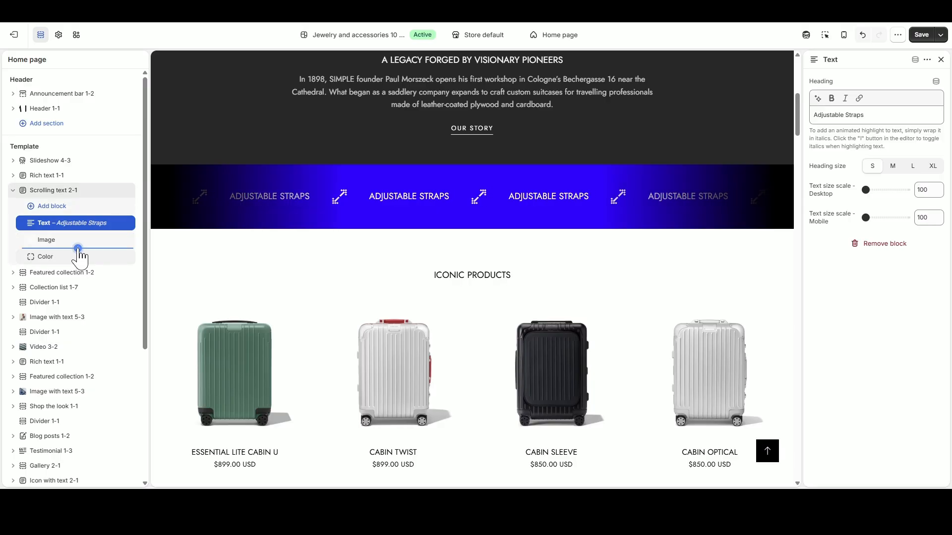
{"action": "left_click", "coordinate": [77, 248]}
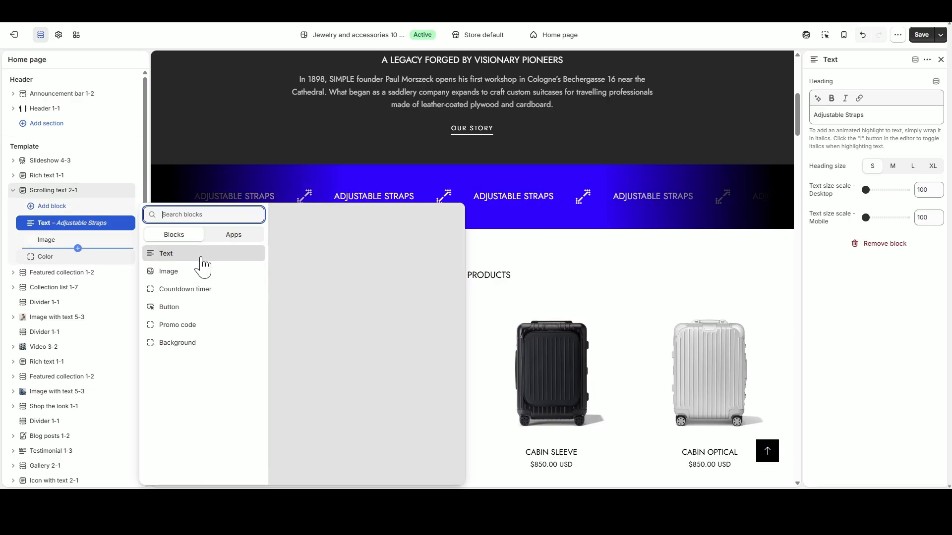
{"action": "left_click", "coordinate": [74, 233]}
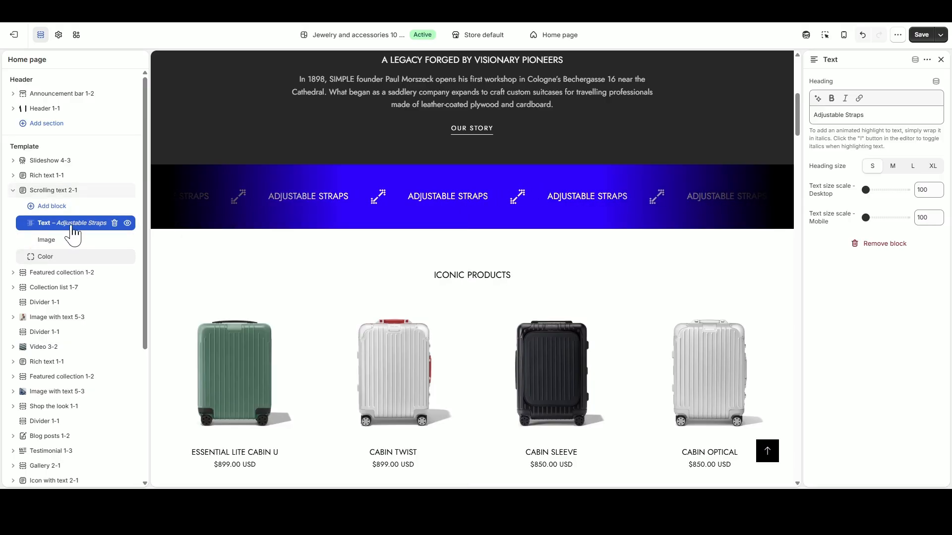
Duplicate the scrolling section's Image block and its "Adjustable Straps" Text block
{"action": "left_click", "coordinate": [72, 240]}
{"action": "right_click", "coordinate": [63, 240]}
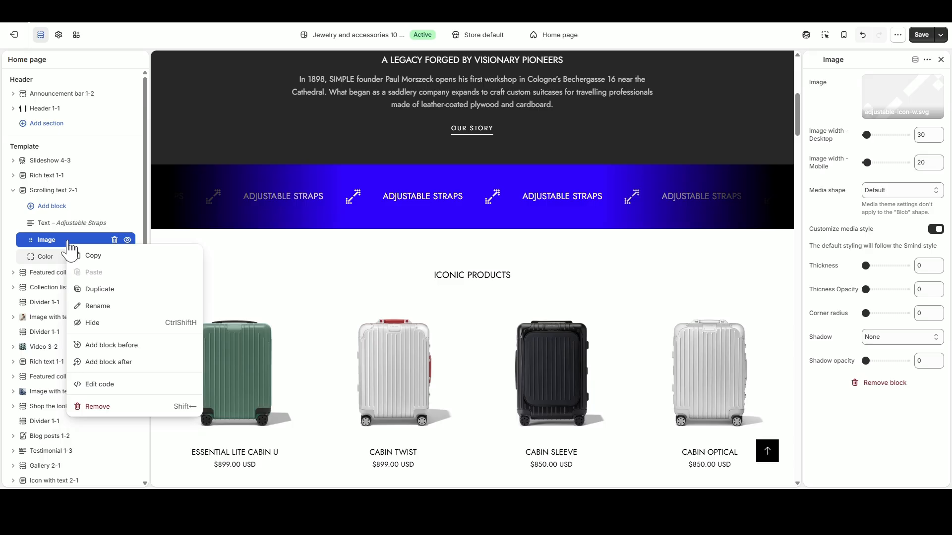
{"action": "left_click", "coordinate": [109, 288]}
{"action": "right_click", "coordinate": [65, 224]}
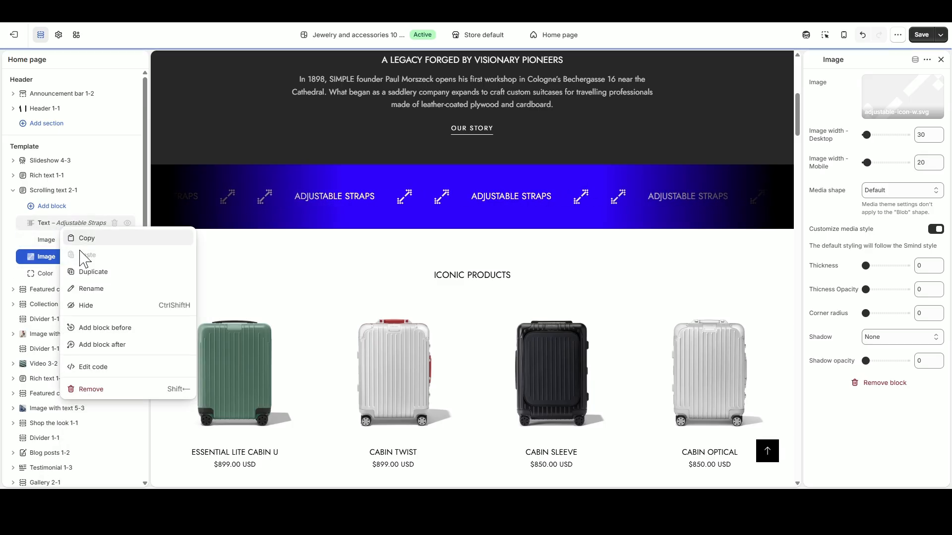
{"action": "left_click", "coordinate": [94, 272]}
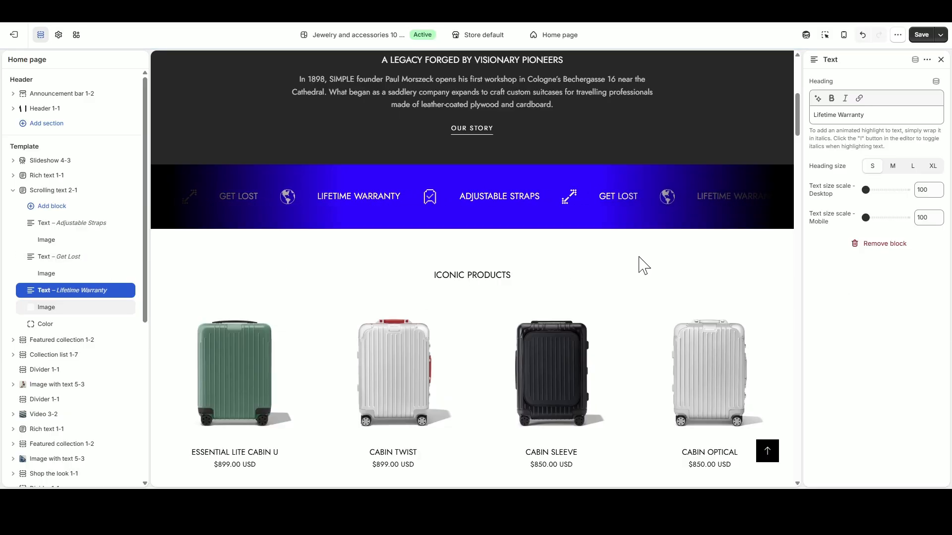
Set the Scrolling text 2-1 section to scroll left to right at speed 2 with a 41 px gap between content
{"action": "left_click", "coordinate": [53, 191]}
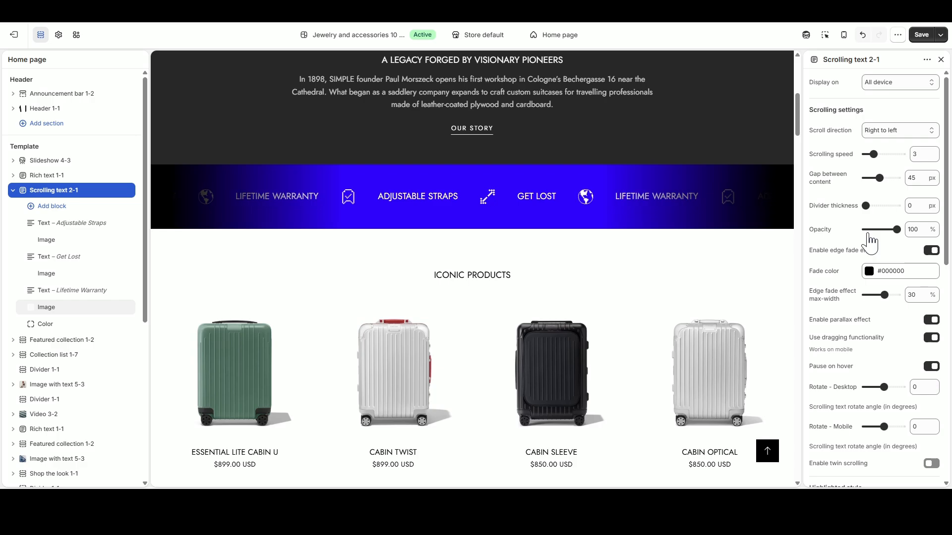
{"action": "left_click", "coordinate": [897, 132]}
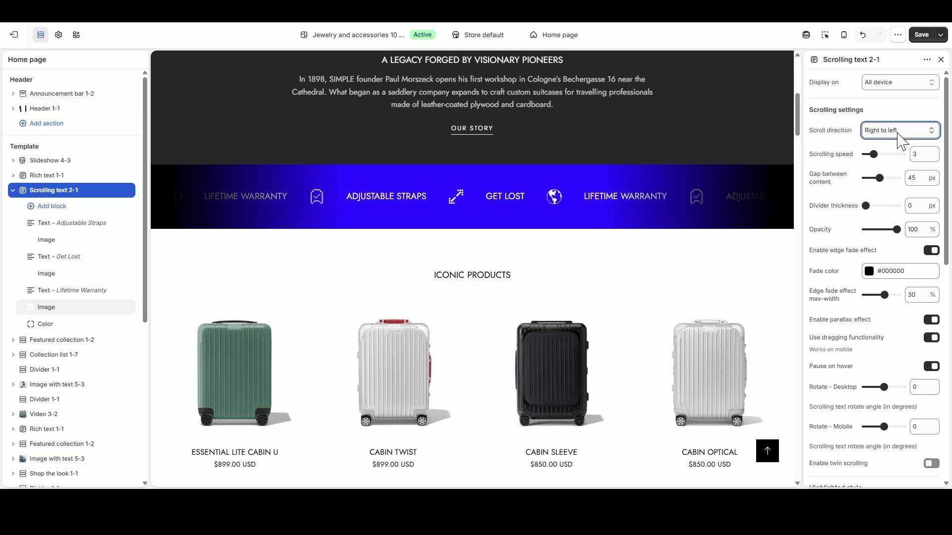
{"action": "left_click", "coordinate": [900, 161]}
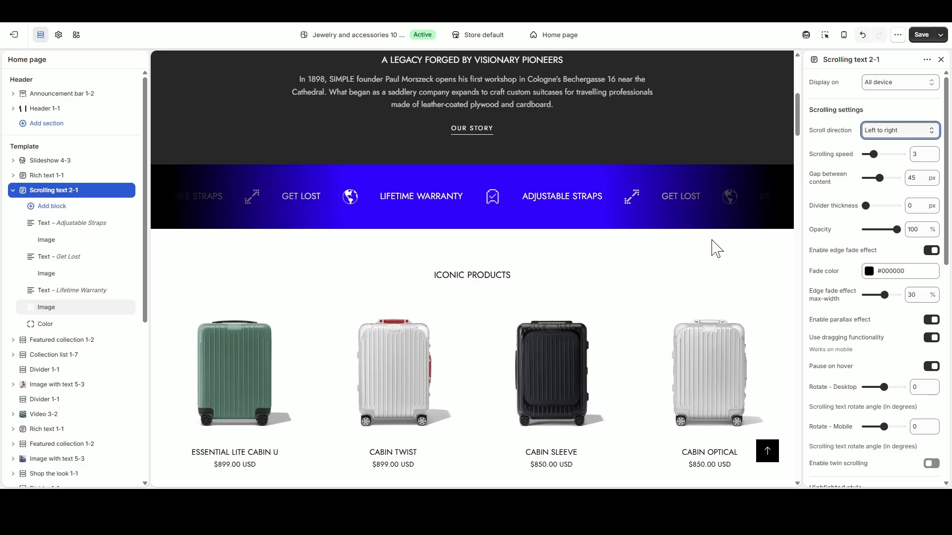
{"action": "left_click_drag", "start_coordinate": [873, 154], "coordinate": [868, 154]}
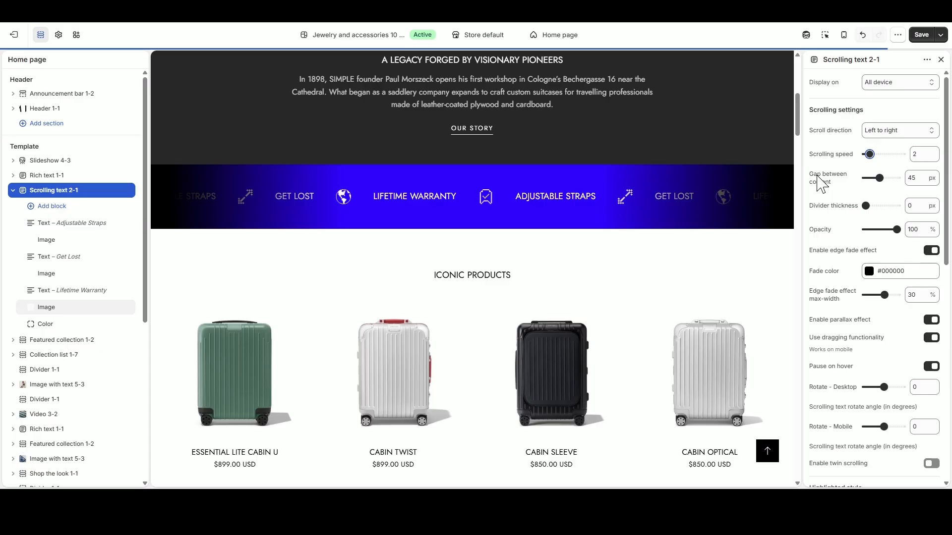
{"action": "left_click_drag", "start_coordinate": [879, 177], "coordinate": [873, 176]}
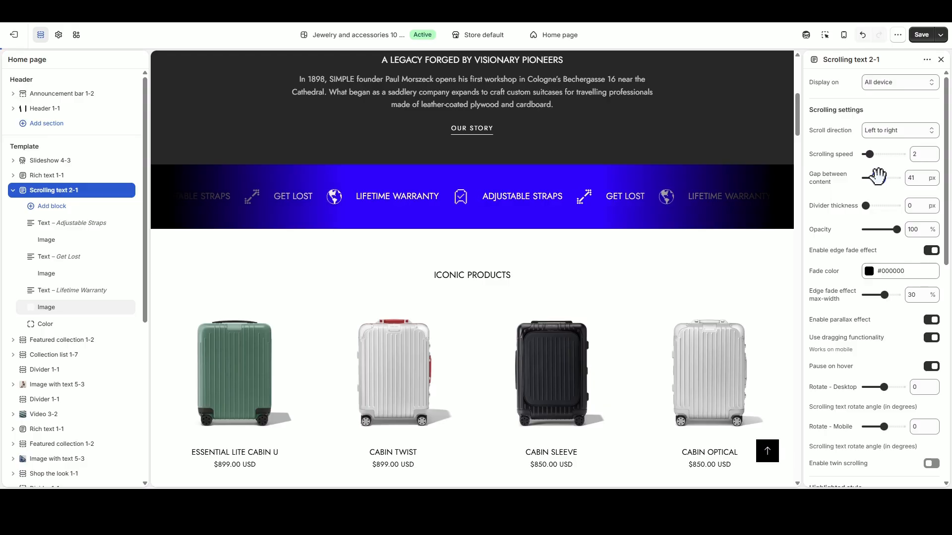
{"action": "left_click_drag", "start_coordinate": [874, 176], "coordinate": [878, 178]}
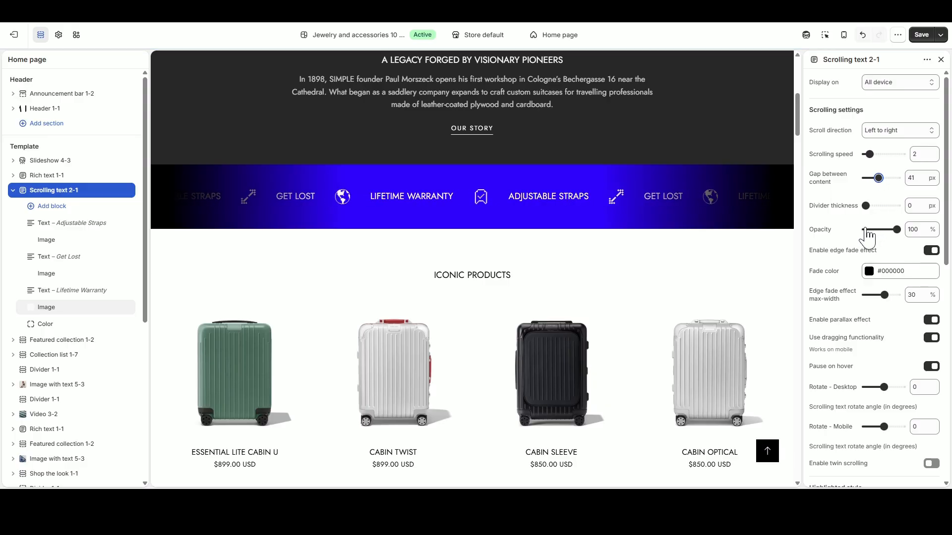
Disable the edge fade effect and the parallax effect for the scrolling section
{"action": "left_click", "coordinate": [931, 251]}
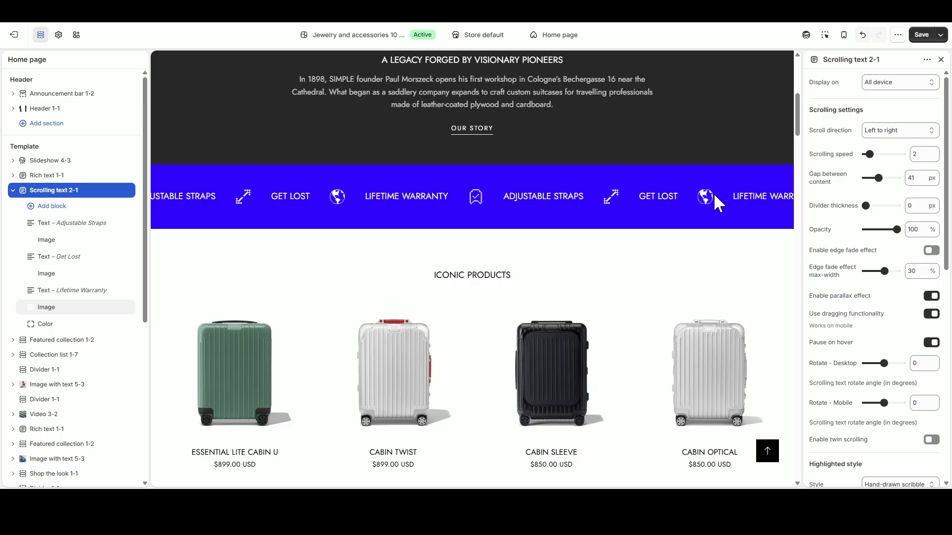
{"action": "scroll", "coordinate": [894, 285], "scroll_direction": "down", "scroll_amount": 1}
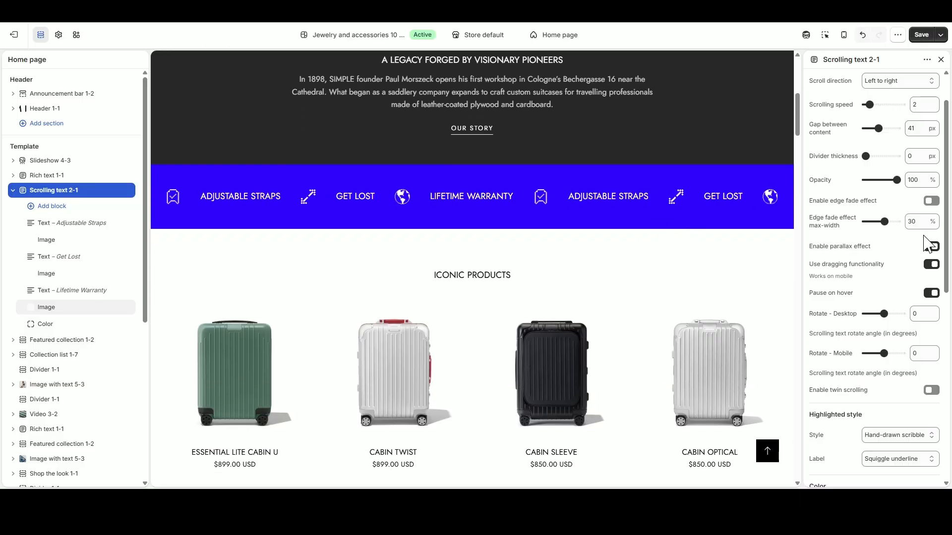
{"action": "left_click", "coordinate": [927, 246]}
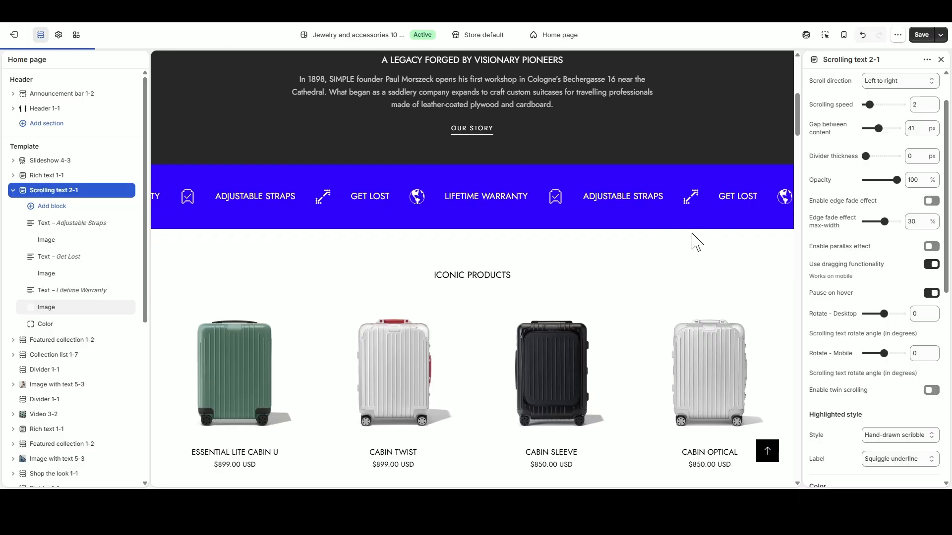
Set the scrolling section's top and bottom padding to 20 px on both desktop and mobile
{"action": "scroll", "coordinate": [669, 233], "scroll_direction": "up", "scroll_amount": 2}
{"action": "scroll", "coordinate": [668, 233], "scroll_direction": "down", "scroll_amount": 3}
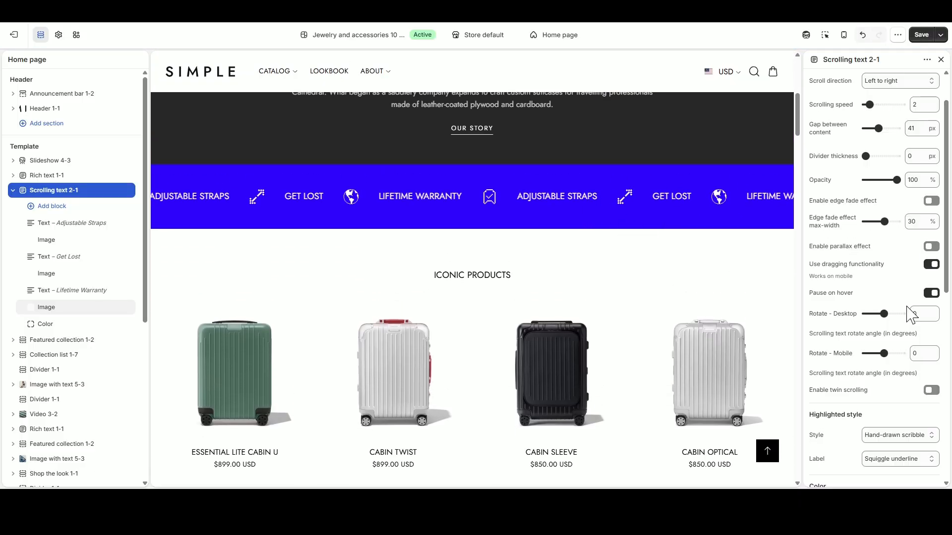
{"action": "scroll", "coordinate": [848, 313], "scroll_direction": "down", "scroll_amount": 4}
{"action": "scroll", "coordinate": [892, 312], "scroll_direction": "down", "scroll_amount": 3}
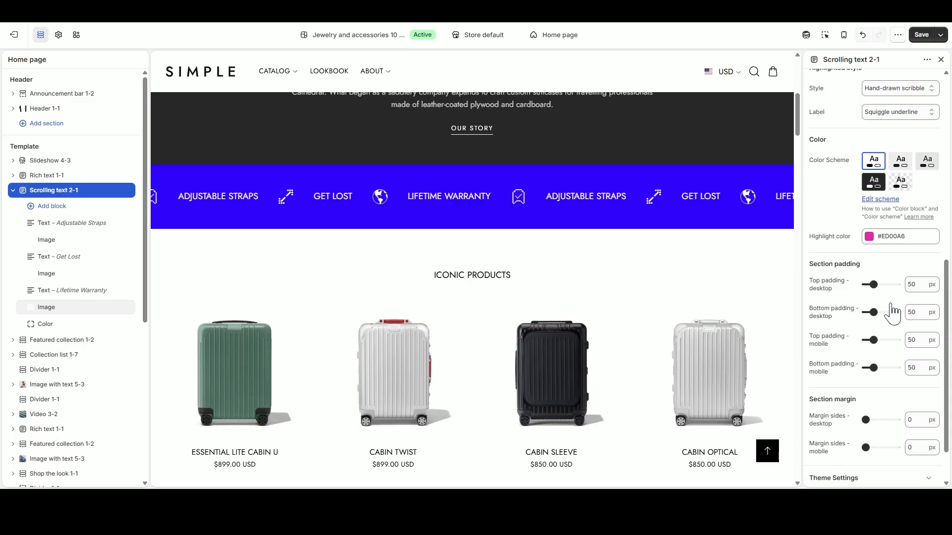
{"action": "left_click_drag", "start_coordinate": [918, 284], "coordinate": [895, 312]}
{"action": "type", "text": "2020"}
{"action": "left_click", "coordinate": [895, 274]}
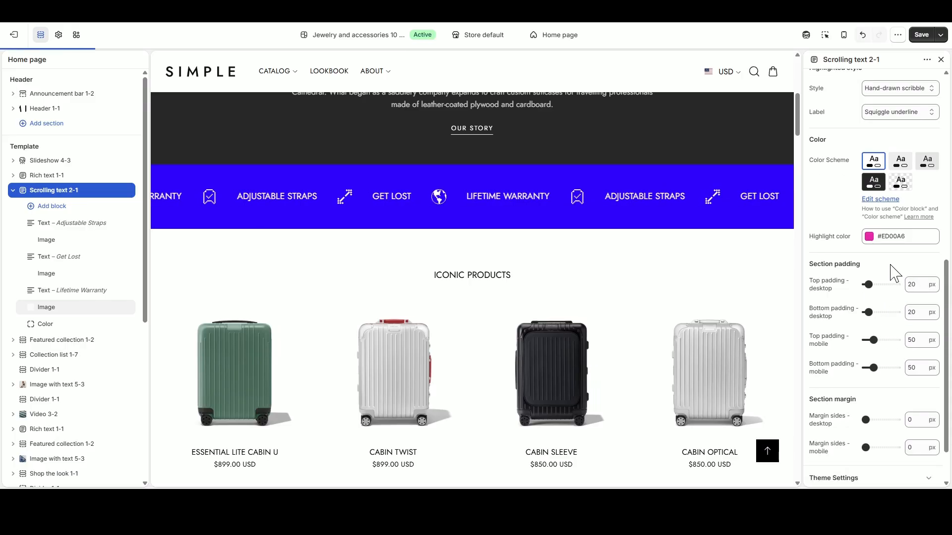
{"action": "type", "text": "20"}
{"action": "left_click_drag", "start_coordinate": [921, 342], "coordinate": [898, 367]}
{"action": "type", "text": "20"}
{"action": "left_click", "coordinate": [892, 267]}
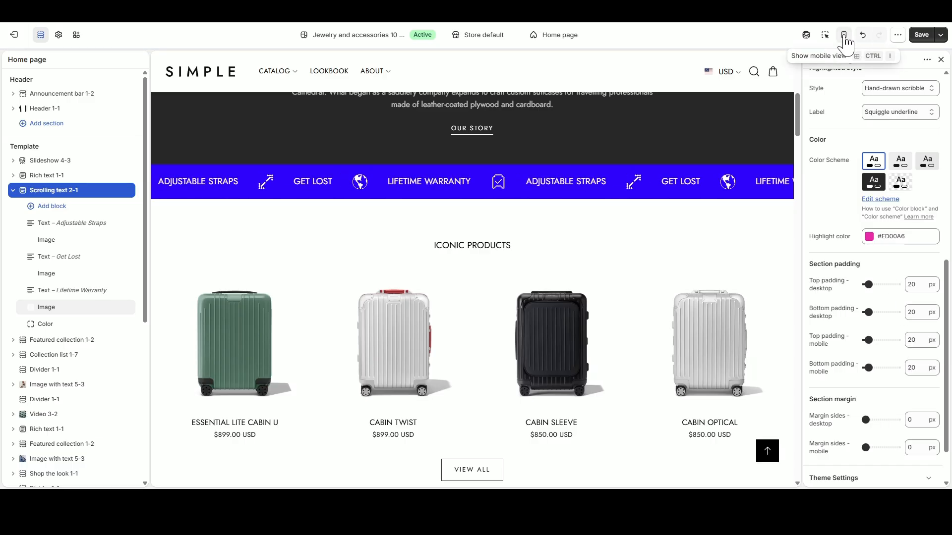
Check the scrolling banner in mobile and desktop view, dismissing the newsletter popup, and save the home page changes
{"action": "left_click", "coordinate": [844, 35]}
{"action": "left_click", "coordinate": [538, 183]}
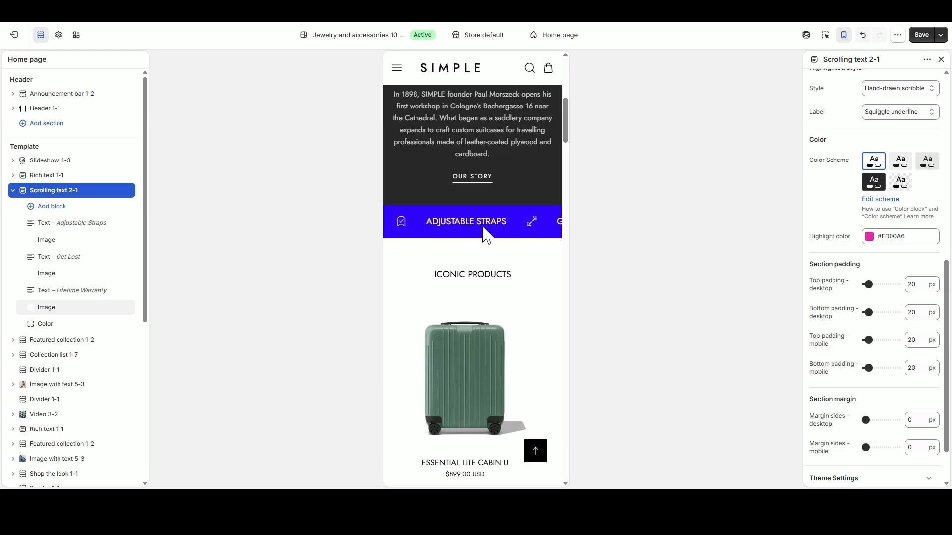
{"action": "left_click", "coordinate": [843, 34]}
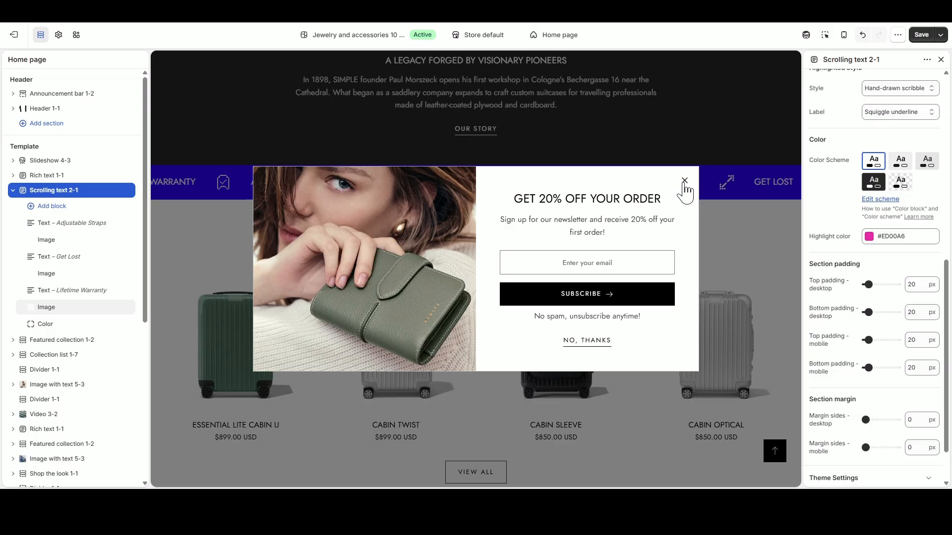
{"action": "left_click", "coordinate": [684, 181]}
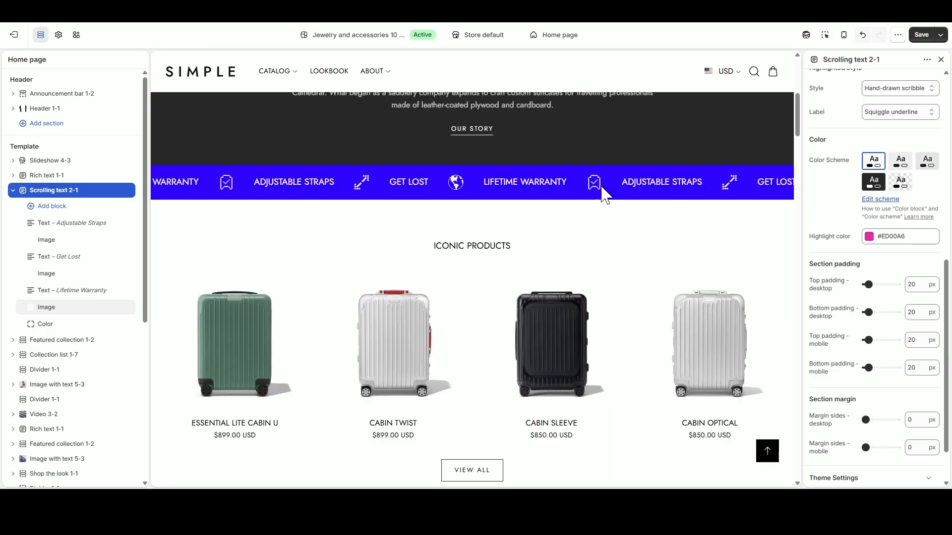
{"action": "left_click", "coordinate": [921, 34]}
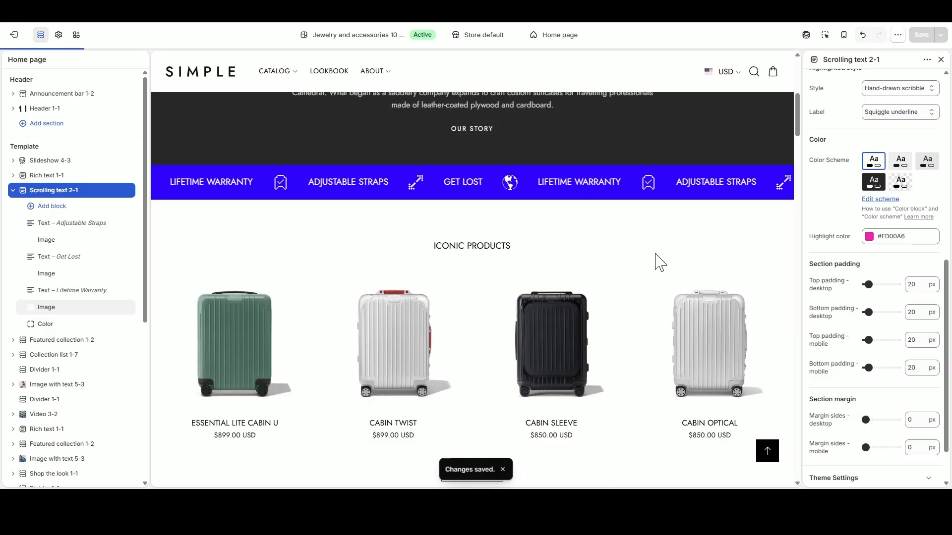